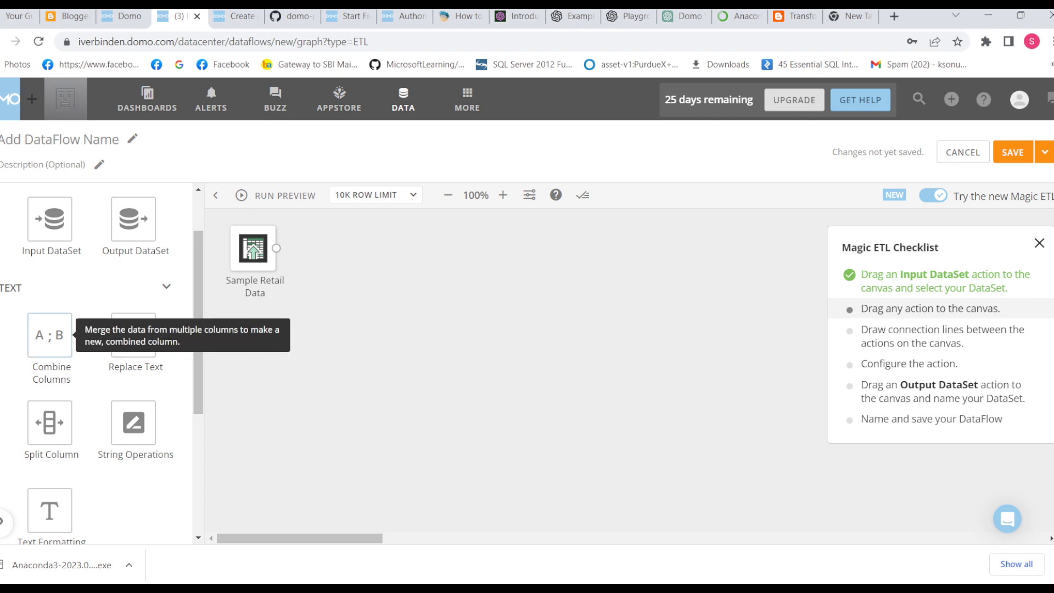
Step: Add a Combine Columns action connected from Sample Retail Data and name its new combined column Comb_new
left_click_drag(49, 334, 324, 250)
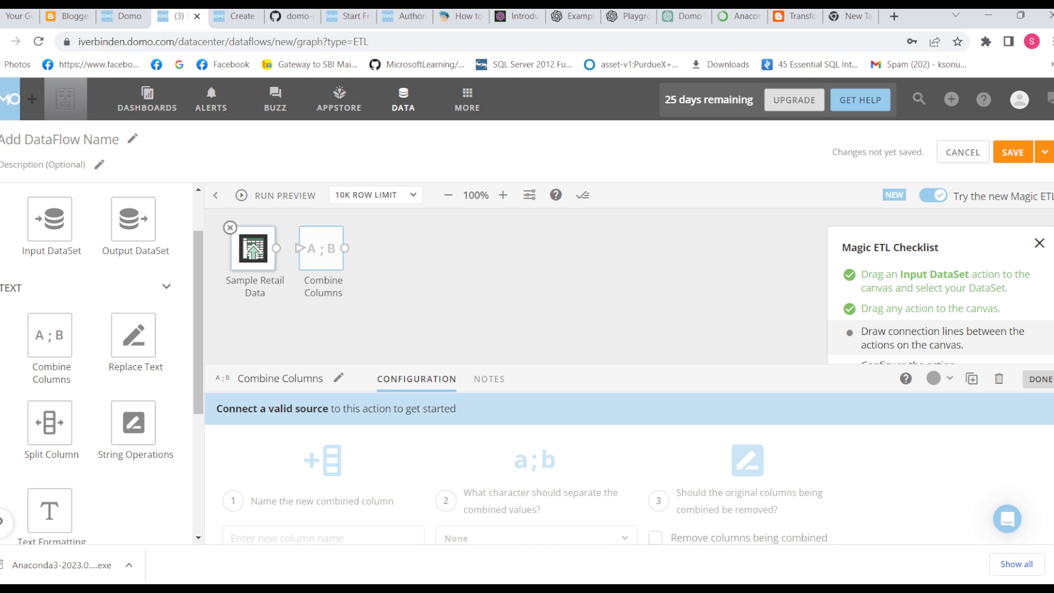
left_click_drag(276, 248, 299, 248)
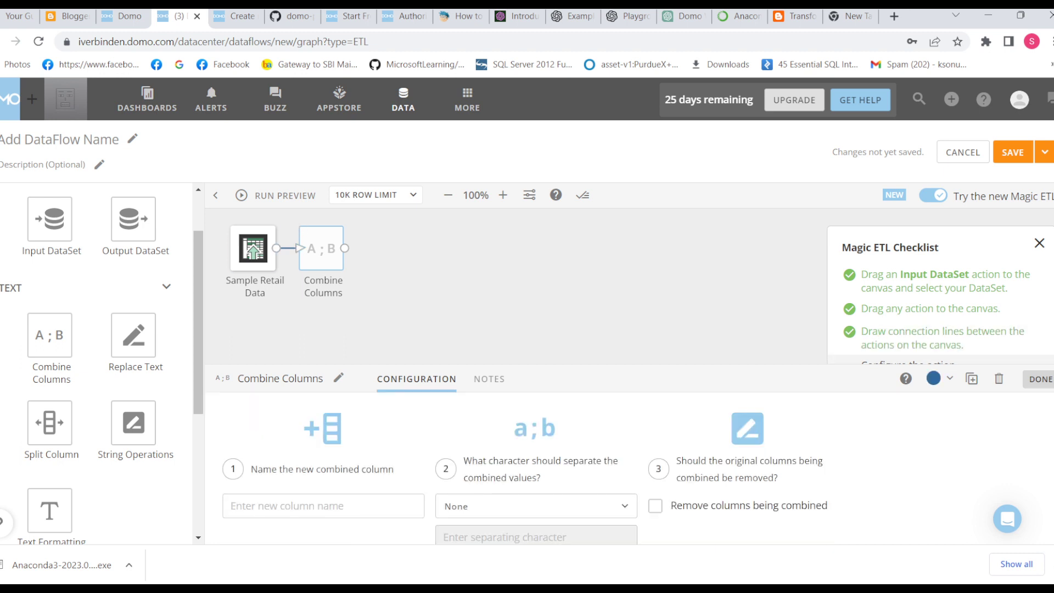
scroll(525, 468, "down", 1)
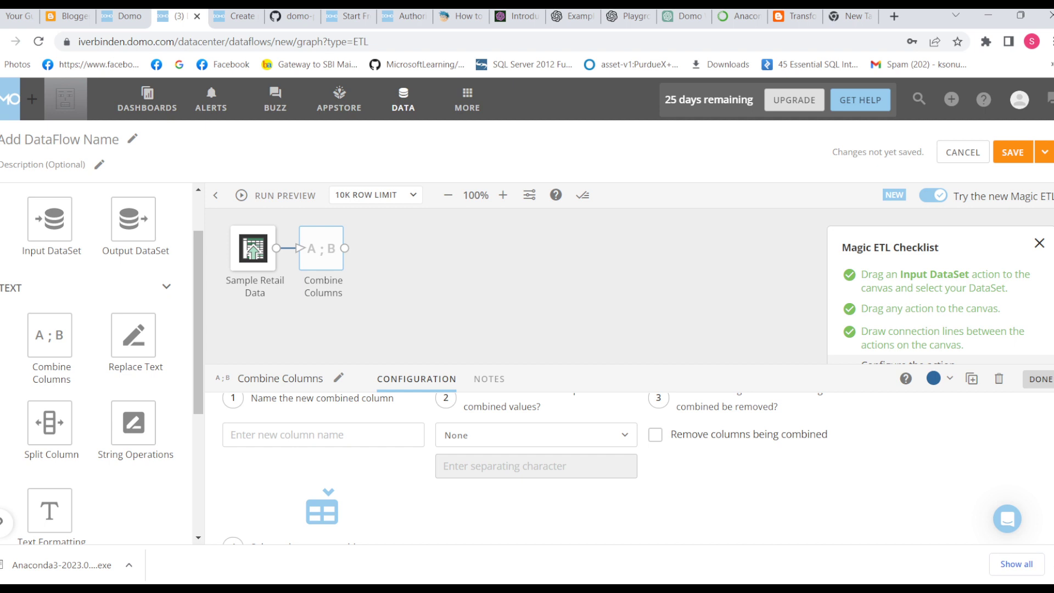
left_click(322, 434)
type("Comb")
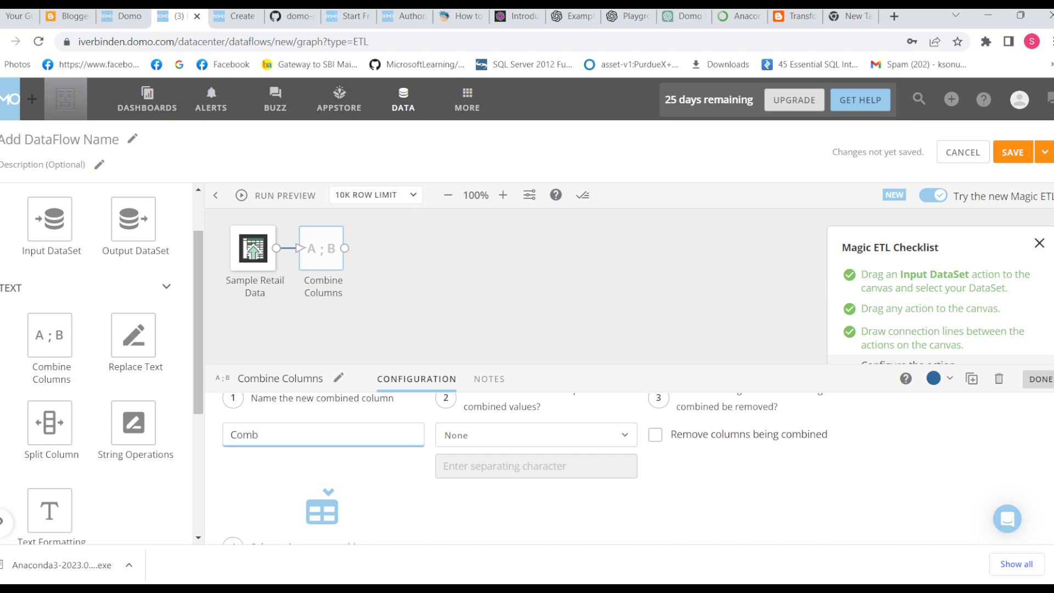
type("_new")
left_click(536, 436)
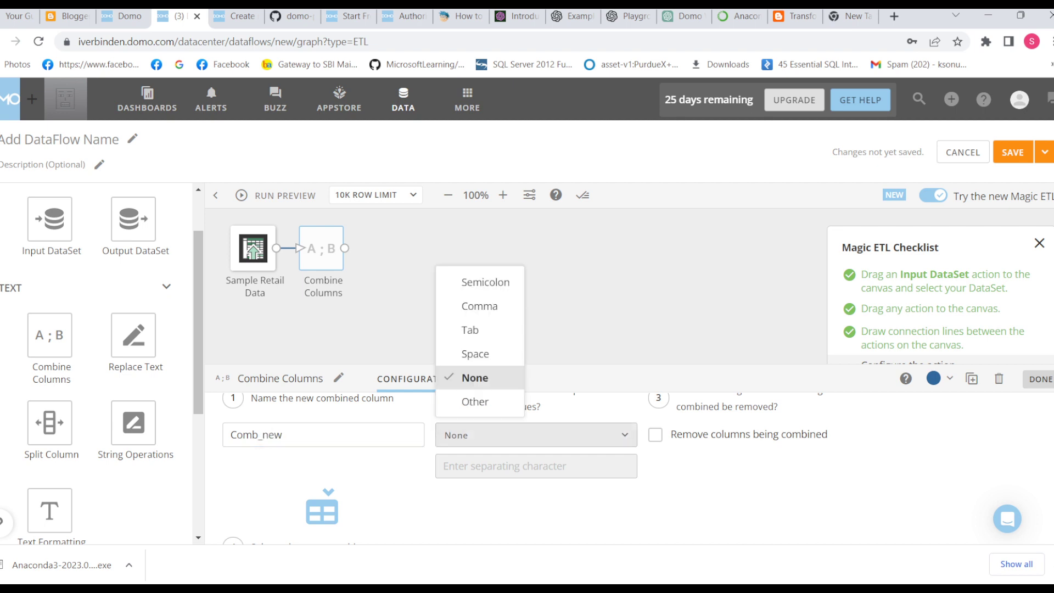
scroll(535, 439, "up", 1)
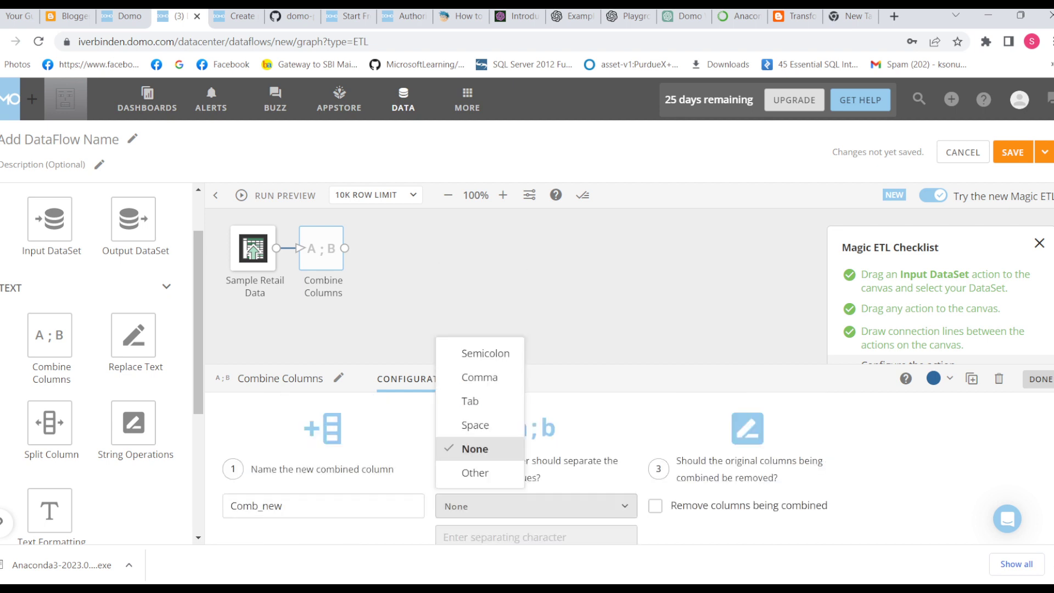
left_click(475, 449)
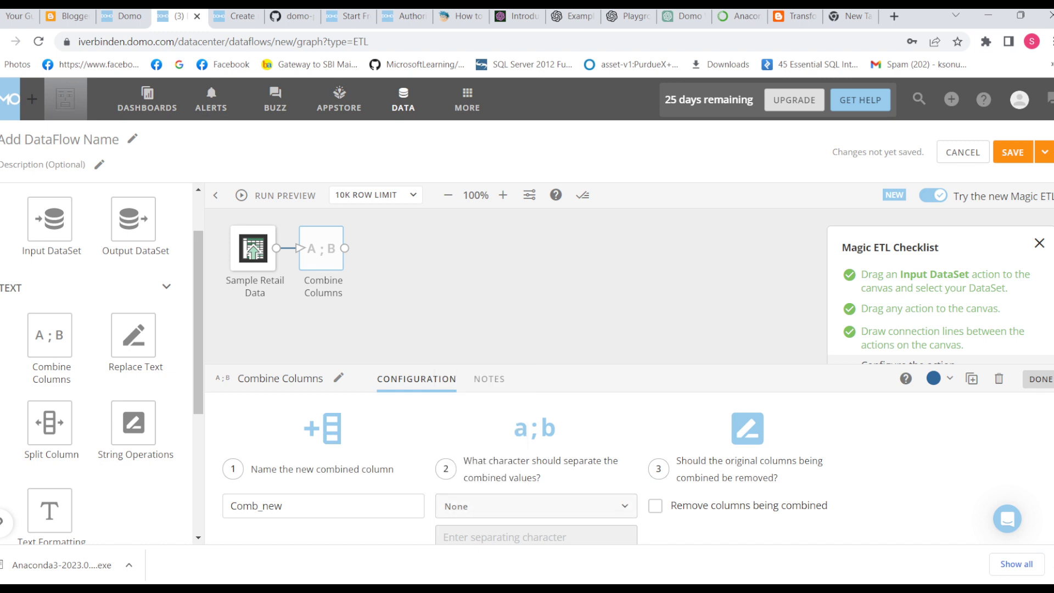
left_click(535, 505)
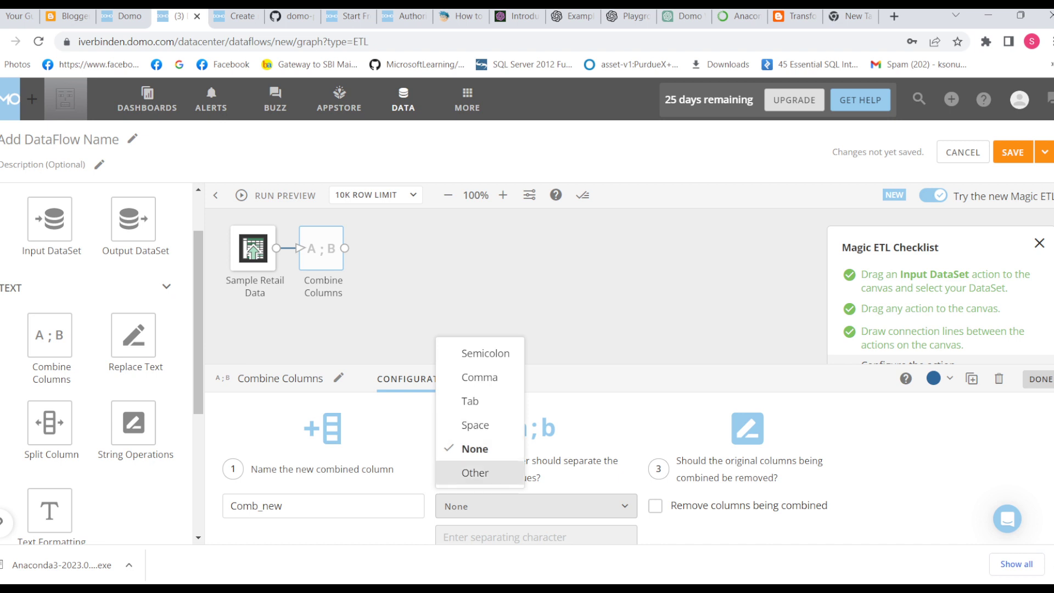
left_click(474, 472)
scroll(535, 470, "down", 3)
scroll(535, 469, "up", 3)
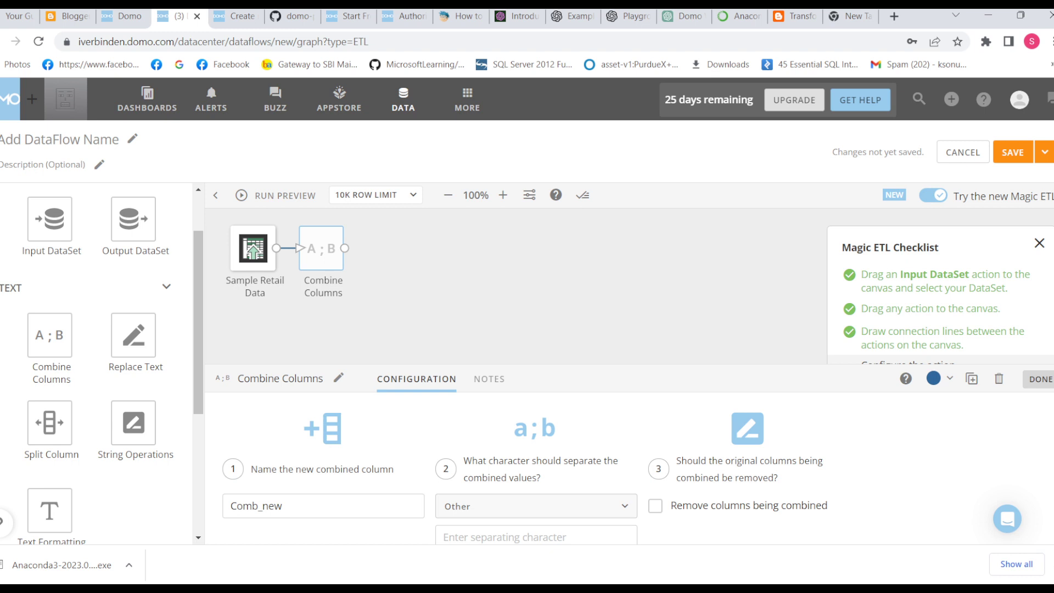
Step: Set the character separating the combined values to Space
left_click(535, 505)
left_click(476, 423)
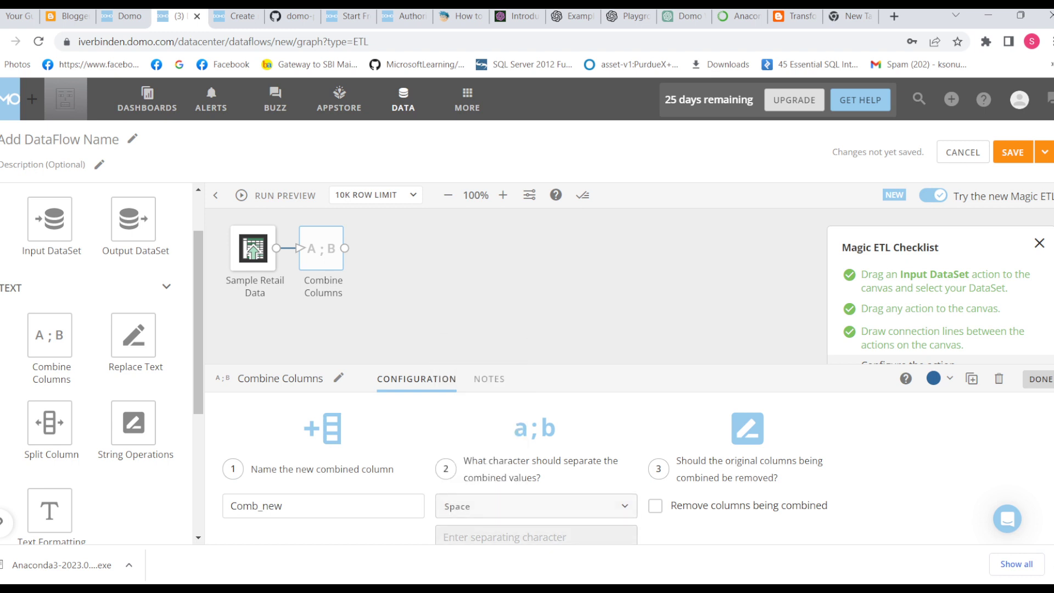
scroll(525, 468, "down", 1)
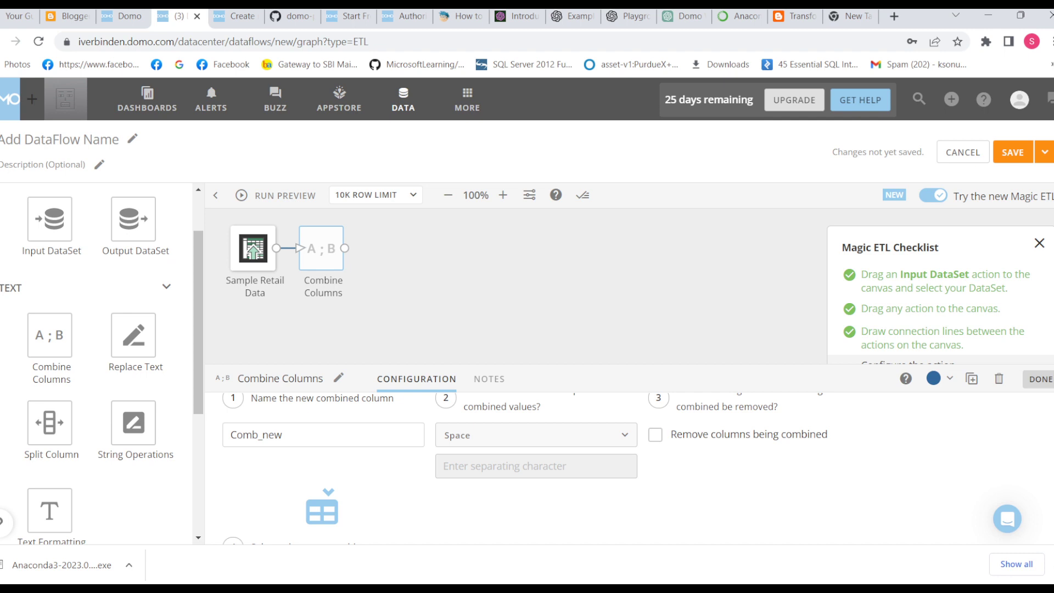
scroll(525, 468, "up", 1)
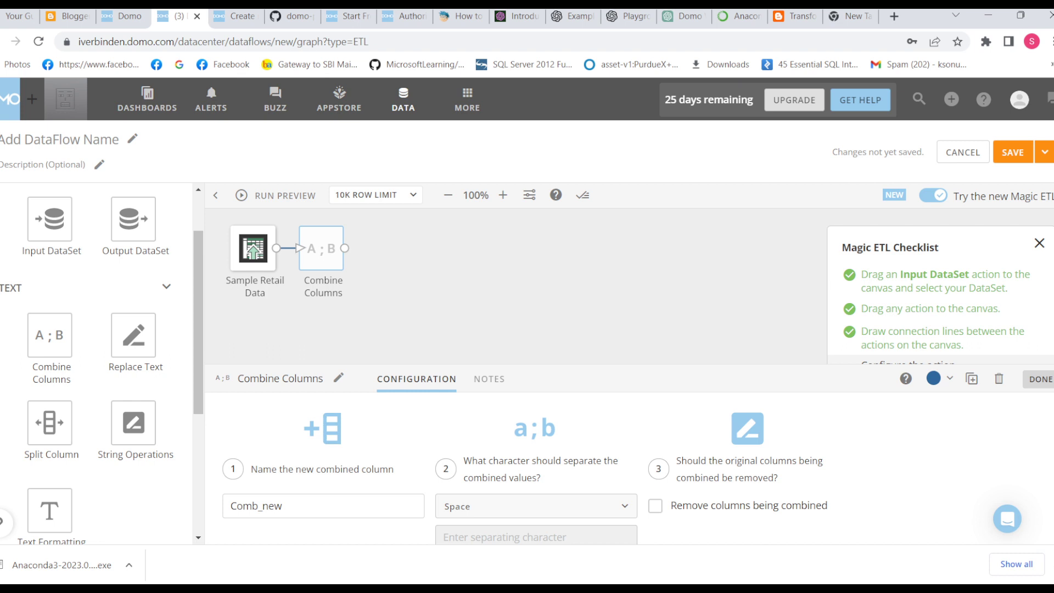
left_click(655, 506)
scroll(655, 505, "down", 3)
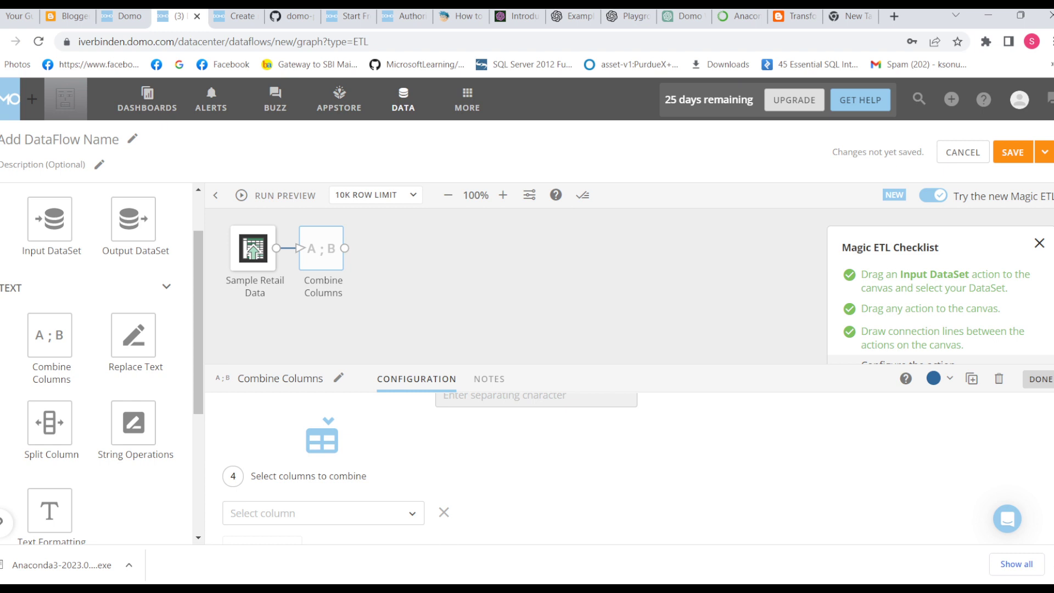
scroll(629, 466, "up", 3)
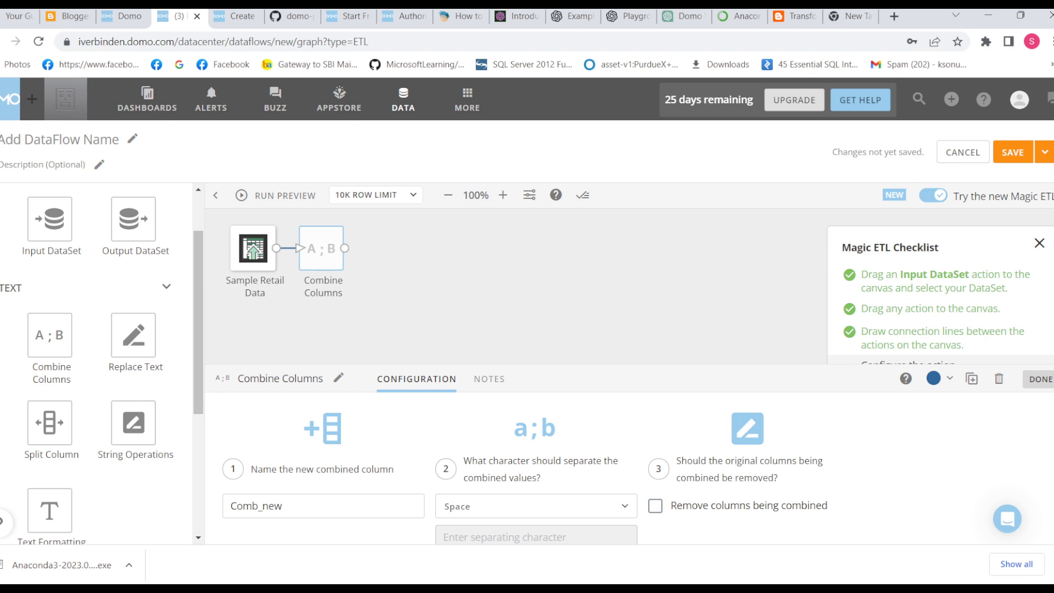
scroll(628, 467, "down", 3)
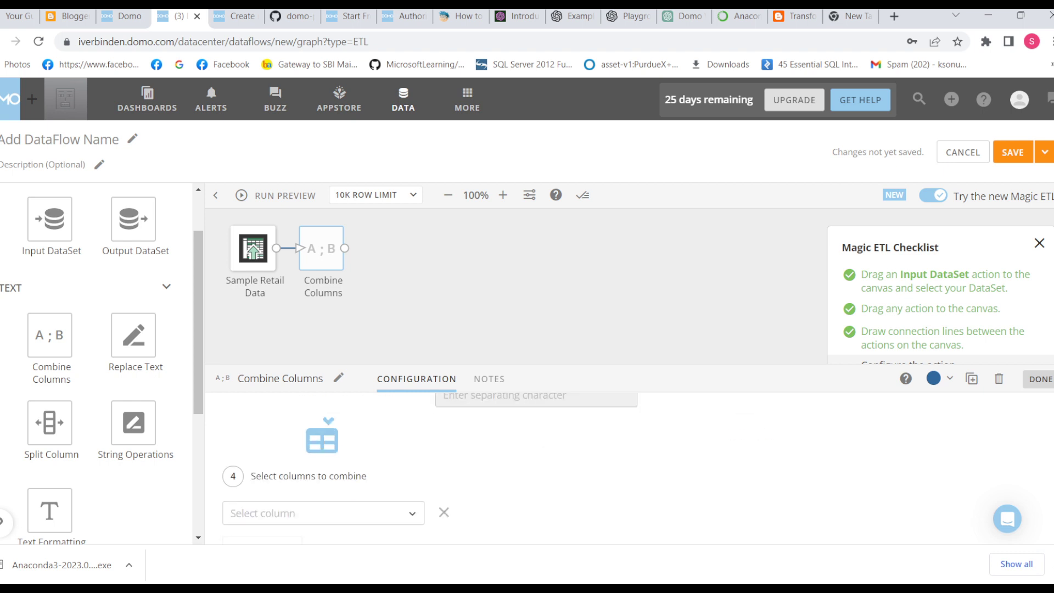
left_click(322, 513)
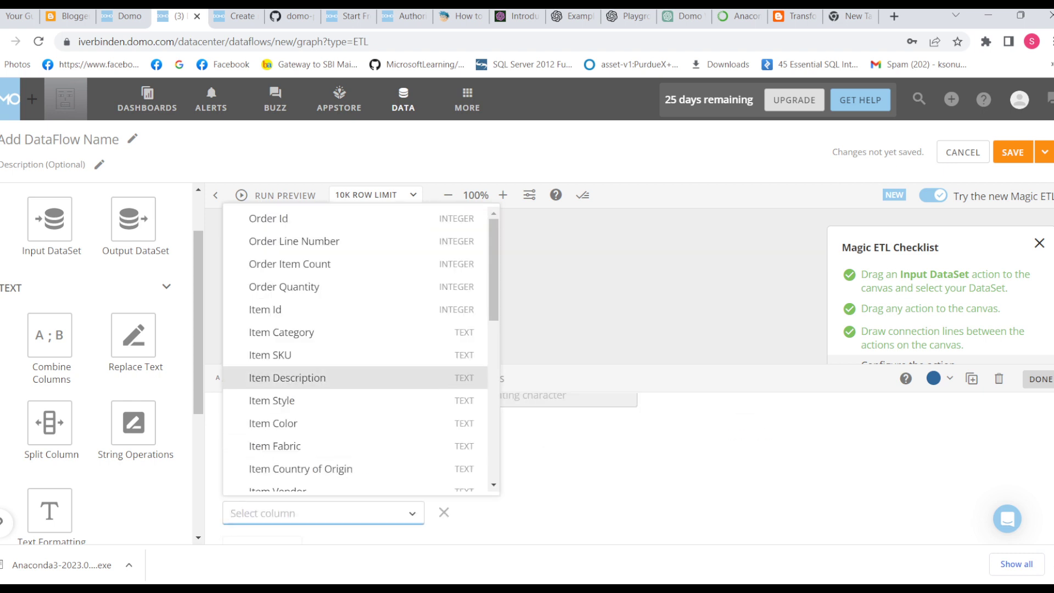
scroll(329, 378, "down", 8)
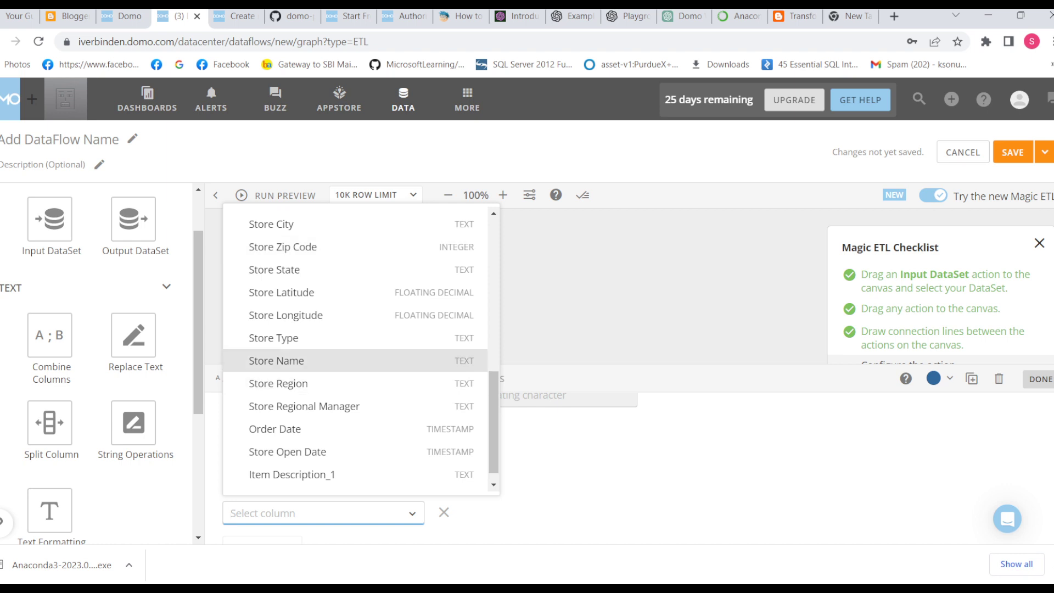
left_click(276, 360)
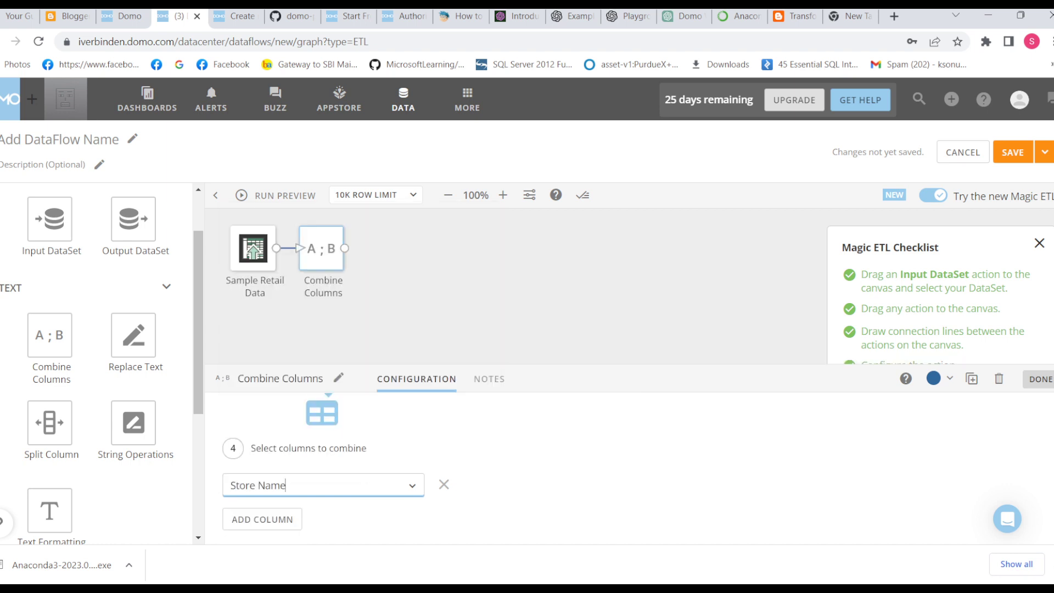
Step: Select Store Region as the first column to combine
left_click(285, 485)
scroll(296, 308, "down", 3)
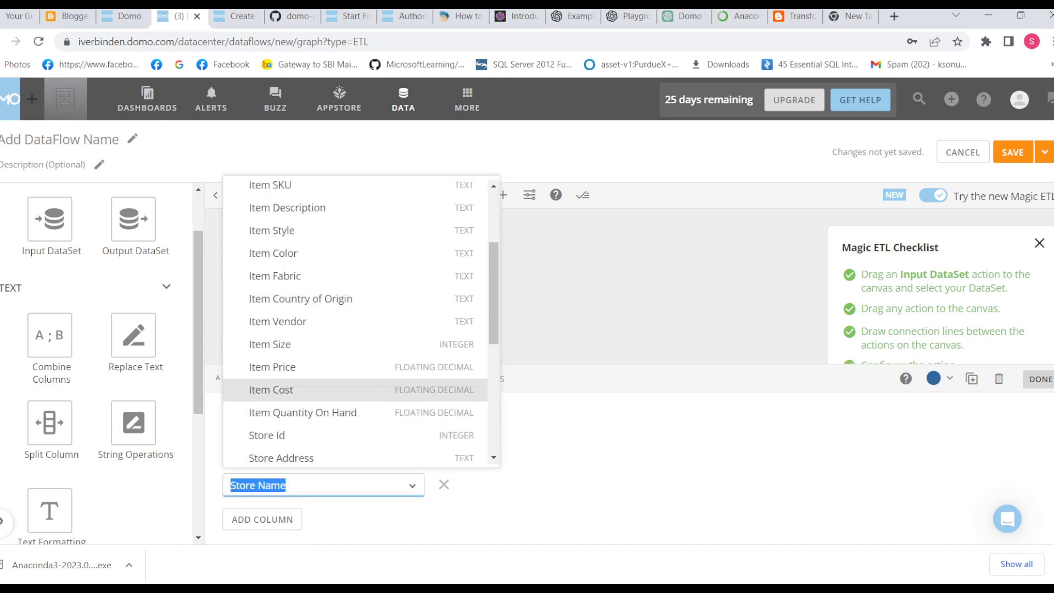
scroll(296, 271, "down", 3)
scroll(296, 404, "up", 5)
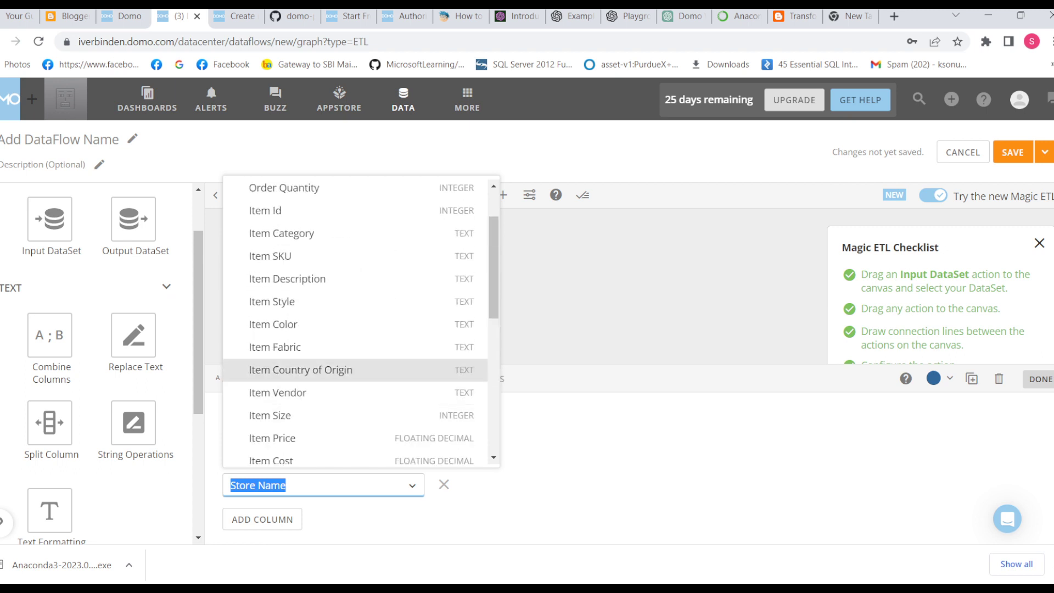
scroll(297, 369, "down", 5)
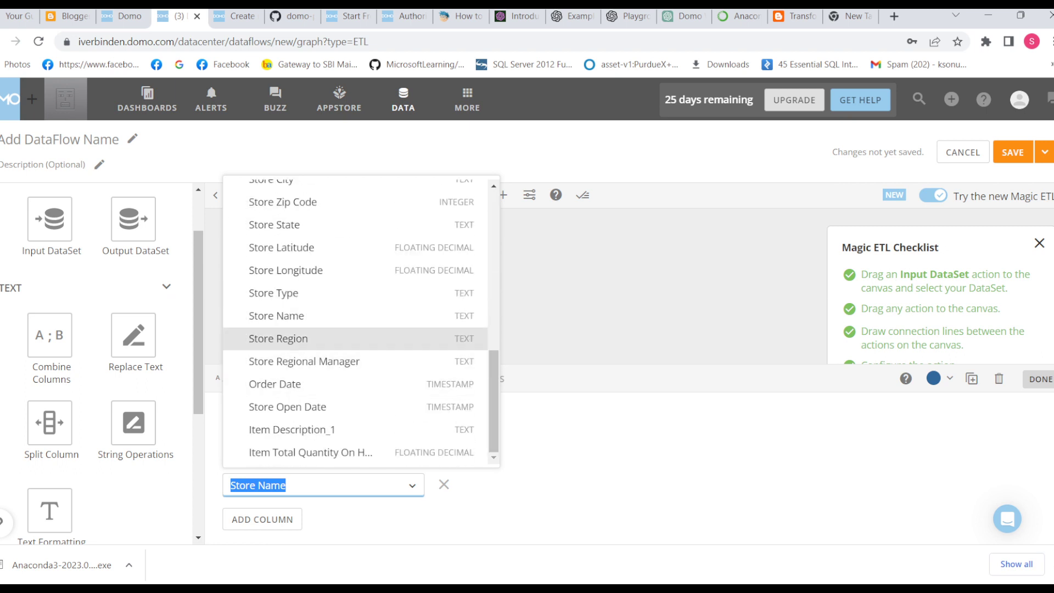
left_click(279, 338)
Step: Add Store Name as the second column to combine and finish the Combine Columns configuration
left_click(262, 519)
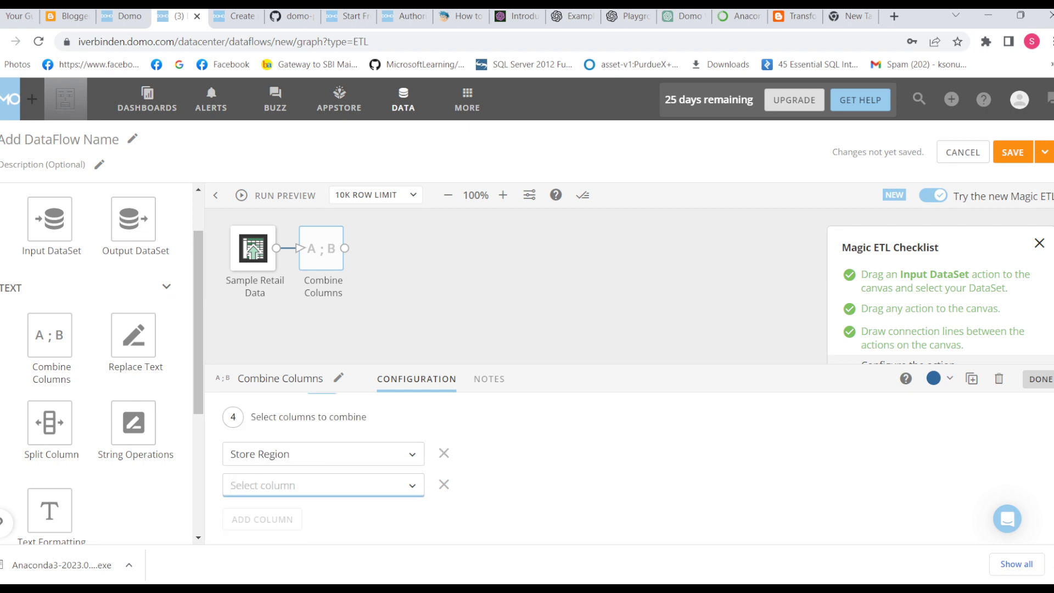
left_click(297, 485)
scroll(297, 403, "down", 5)
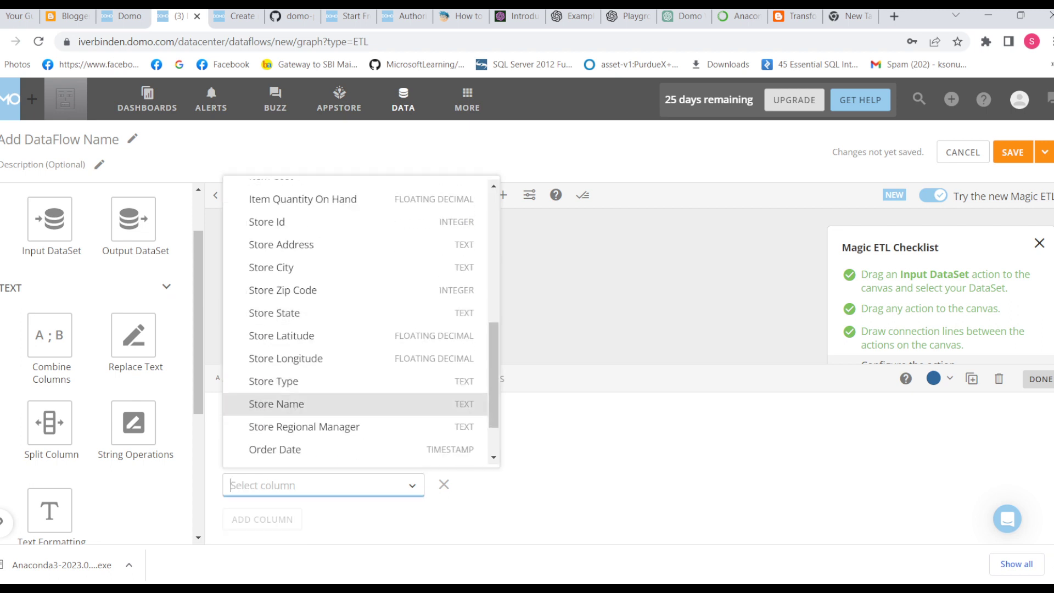
left_click(276, 403)
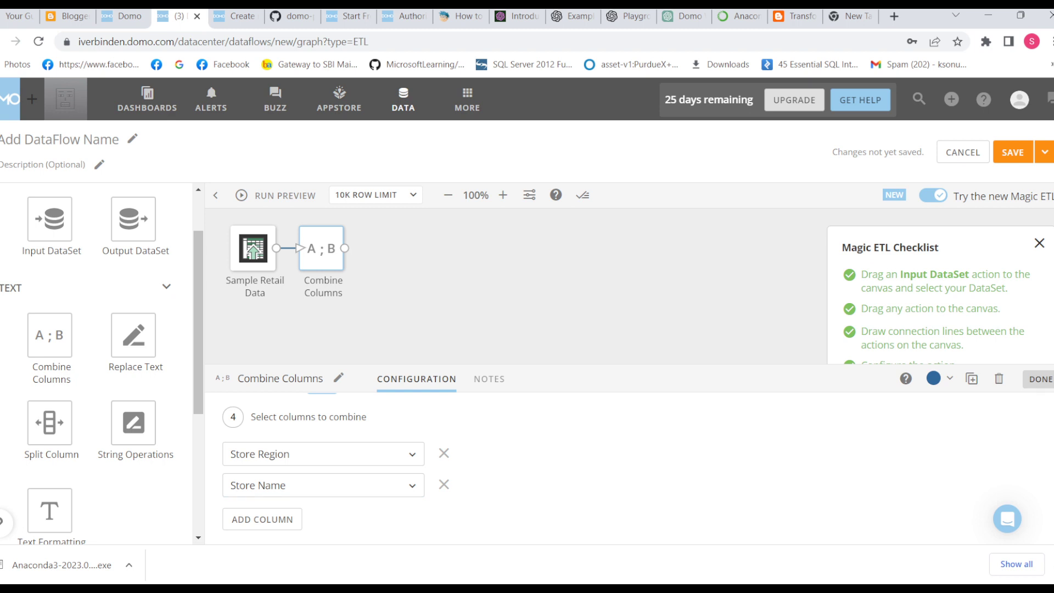
left_click(1039, 378)
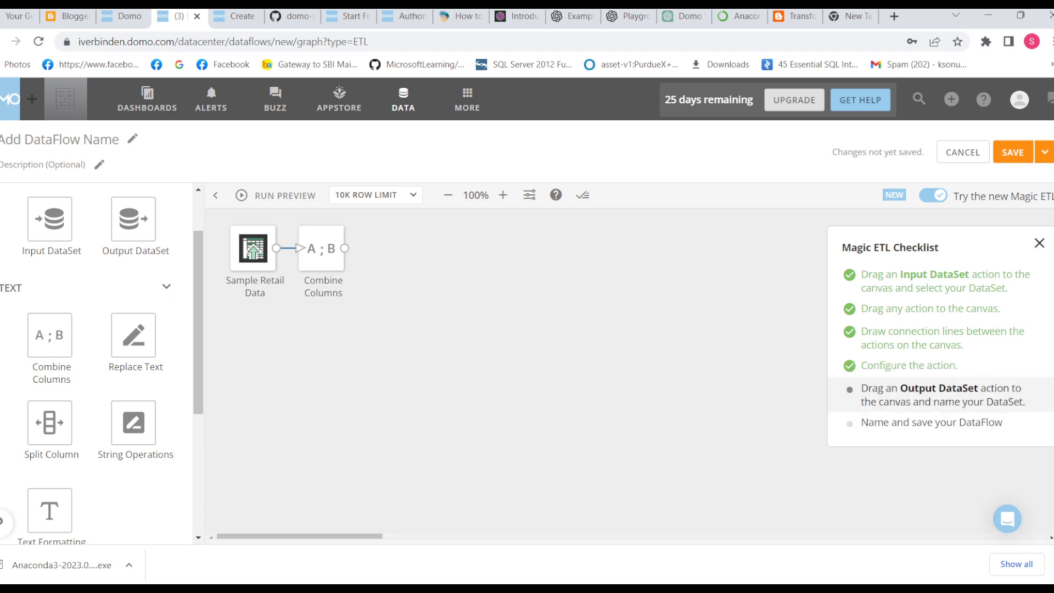
Step: Add an Output DataSet action beside Combine Columns on the canvas and connect Combine Columns to it
mouse_move(133, 218)
left_mouse_down()
mouse_move(198, 254)
mouse_move(426, 254)
mouse_move(376, 248)
left_mouse_up()
left_click(399, 250)
left_click(398, 248)
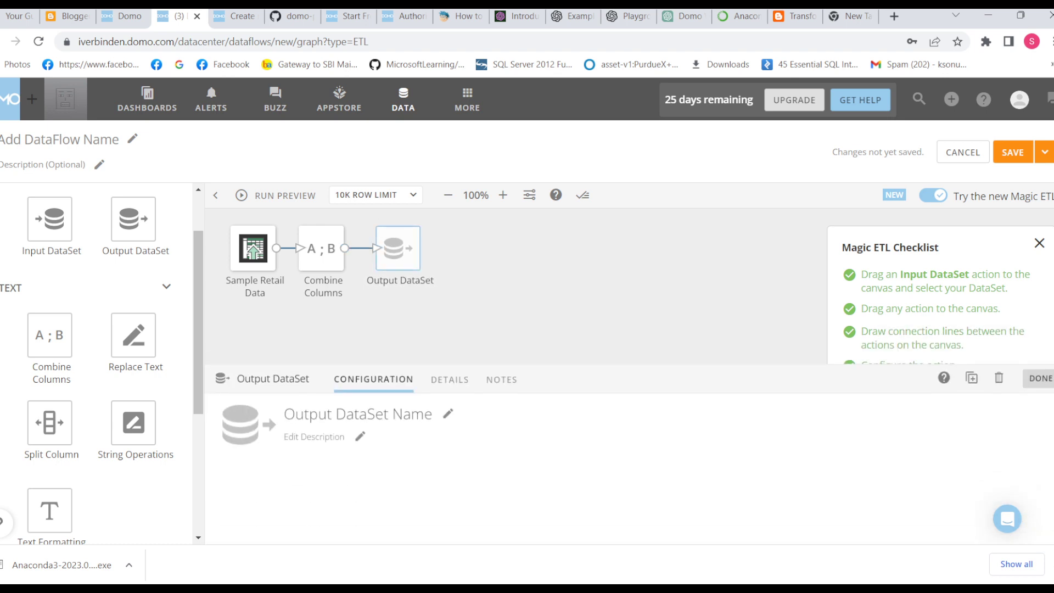
Step: Name the output dataset Domo Training
left_click(456, 409)
type("Domo")
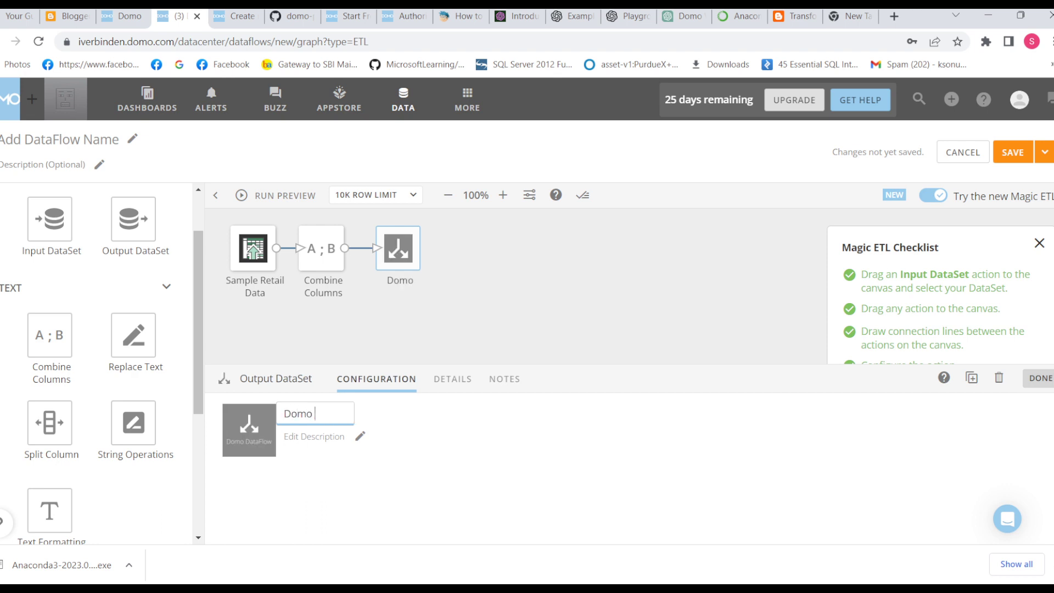
type(" Trainin")
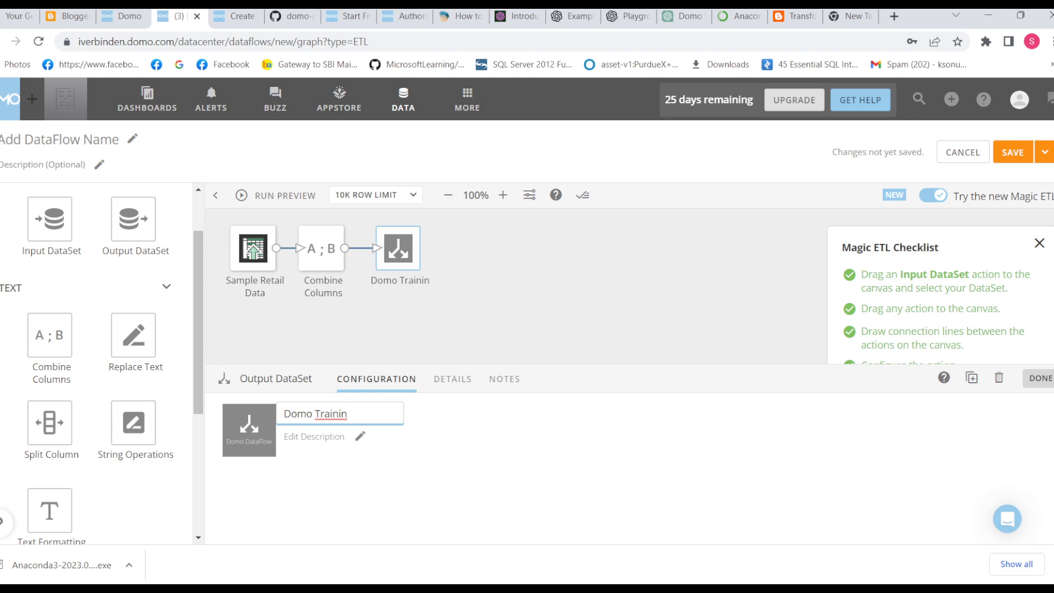
type("g")
Step: Copy the output dataset's name and use it to name the dataflow Domo Training
key("ctrl+a")
key("ctrl+c")
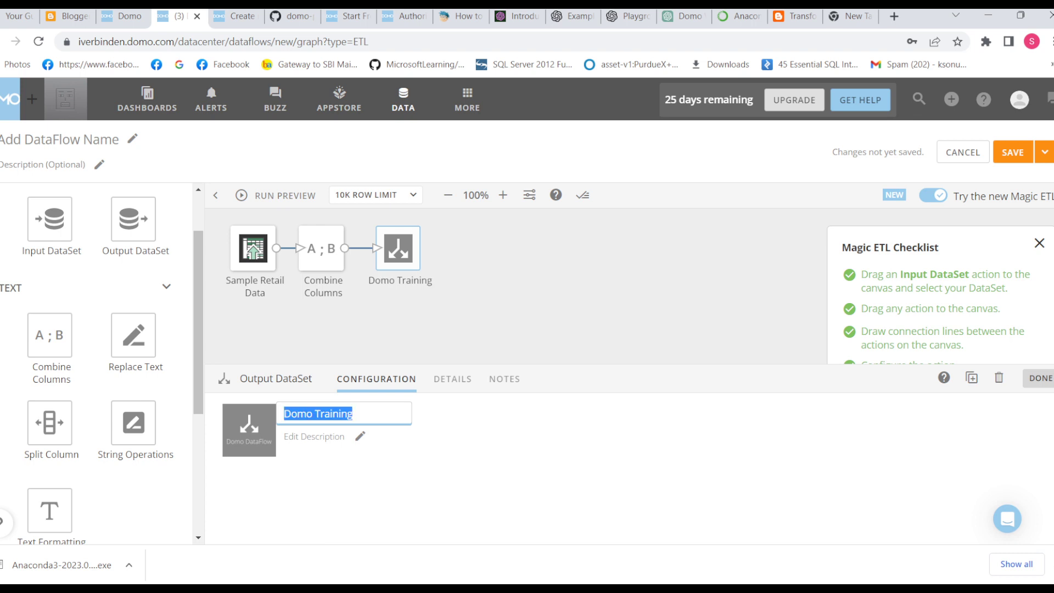
left_click(60, 139)
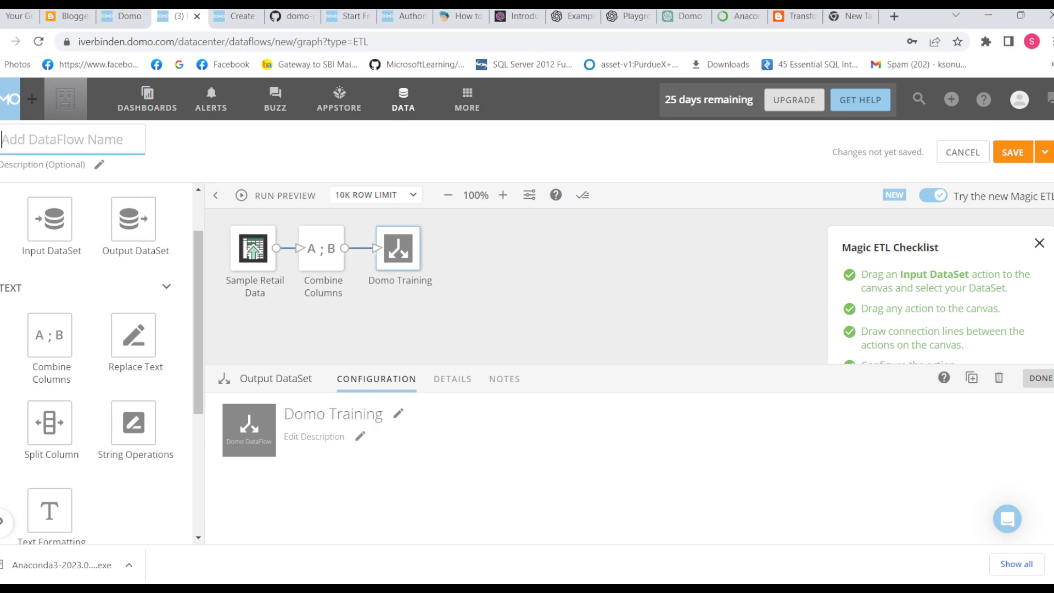
key("ctrl+v")
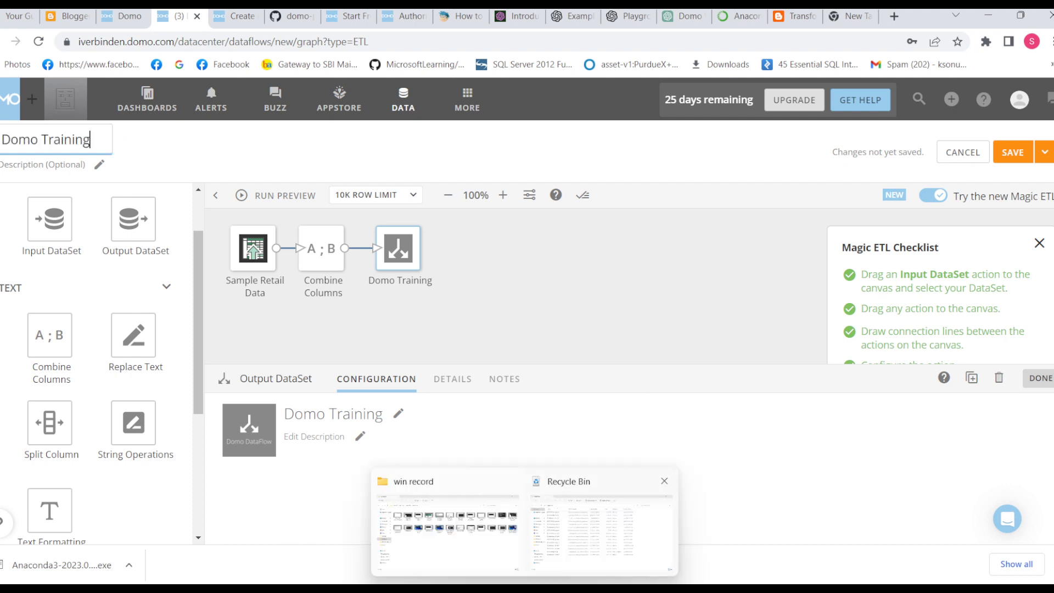
key("Return")
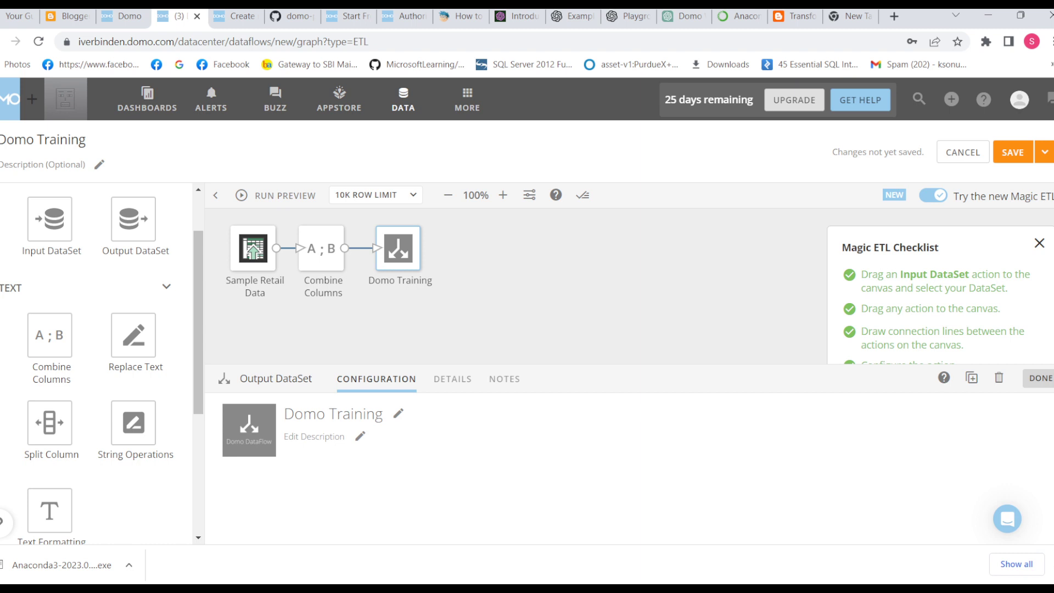
Step: Save and run the dataflow, and open its run history
left_click(1044, 152)
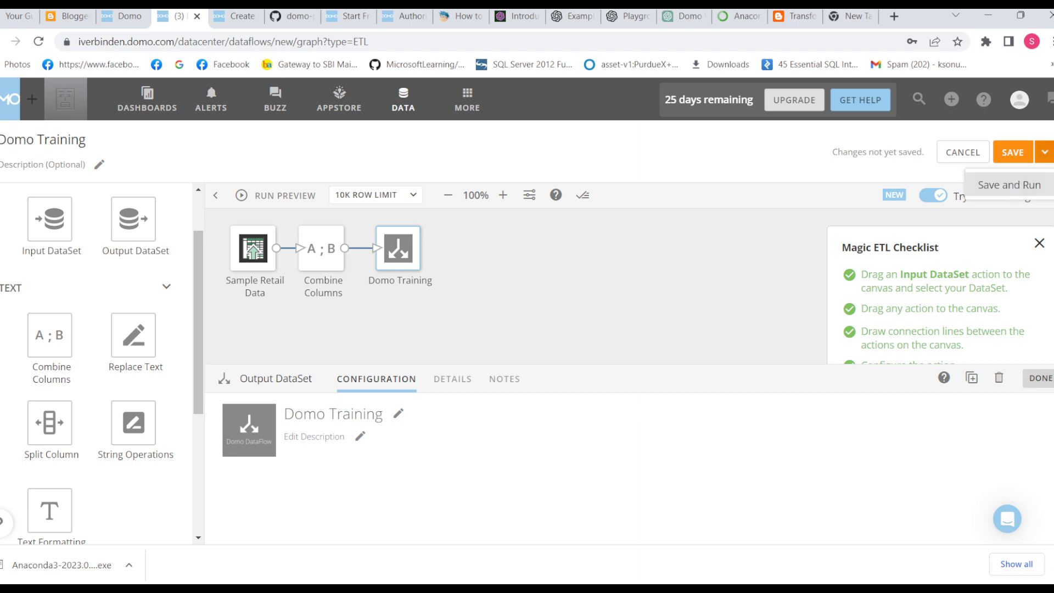
left_click(1009, 185)
left_click(844, 404)
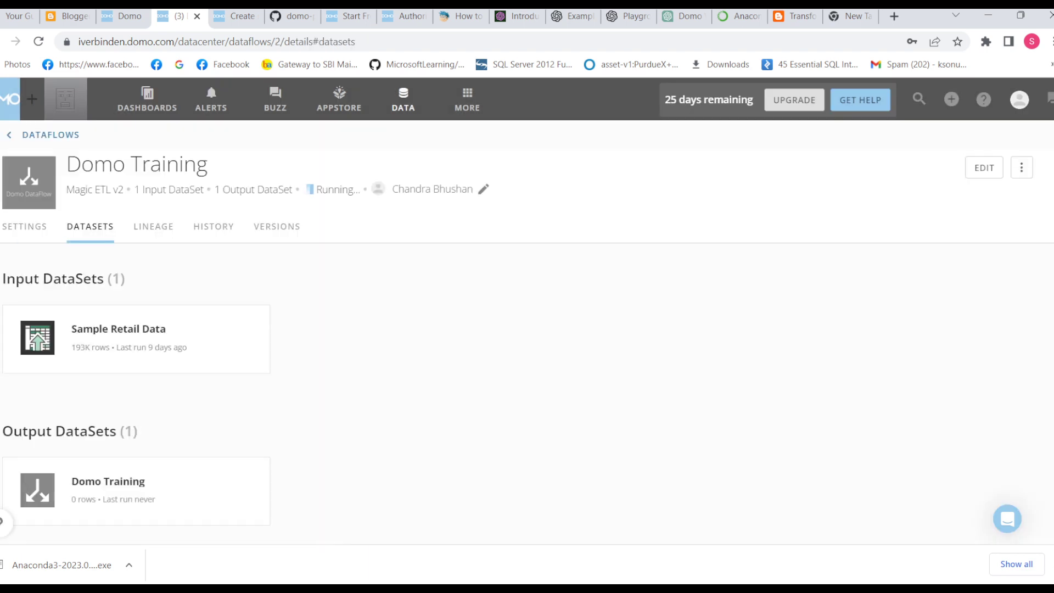
left_click(214, 226)
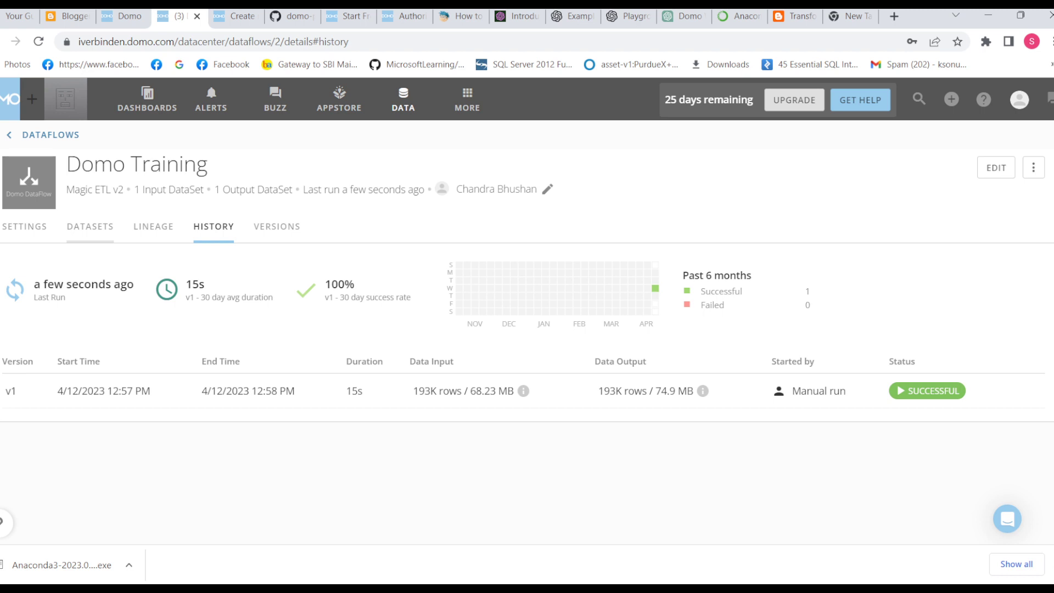
Step: Open the data table of the dataflow's Domo Training output dataset and examine the combined Comb_new column
left_click(90, 226)
left_click(107, 481)
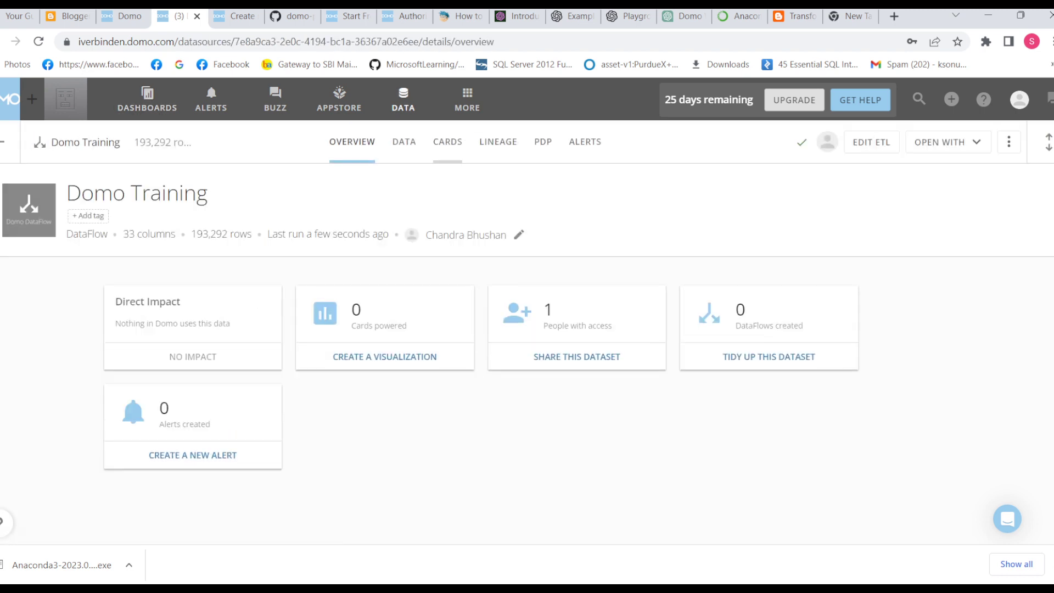
left_click(404, 141)
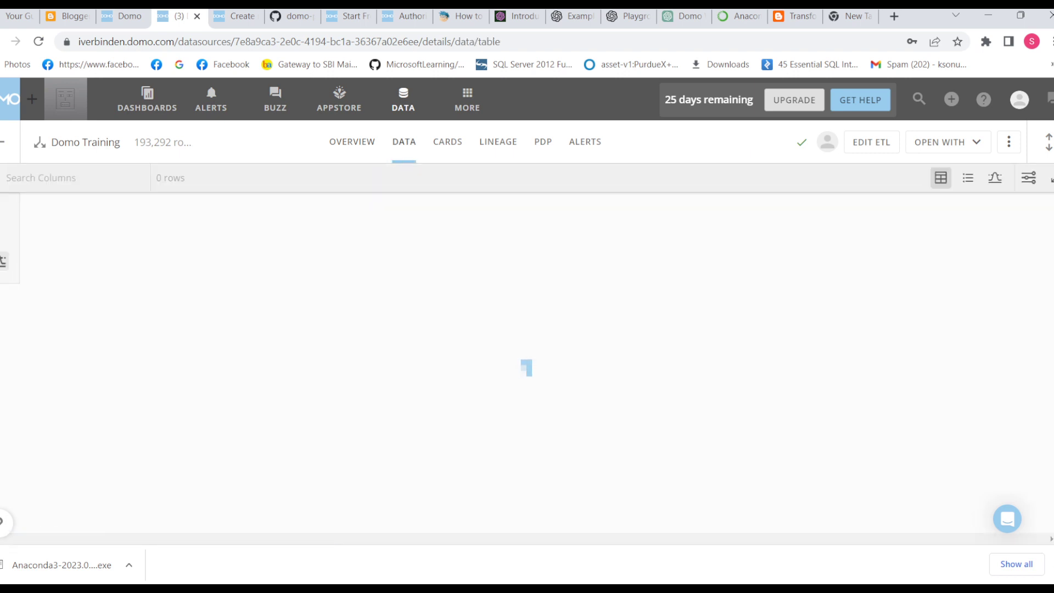
left_click_drag(252, 538, 806, 538)
left_click_drag(466, 538, 950, 539)
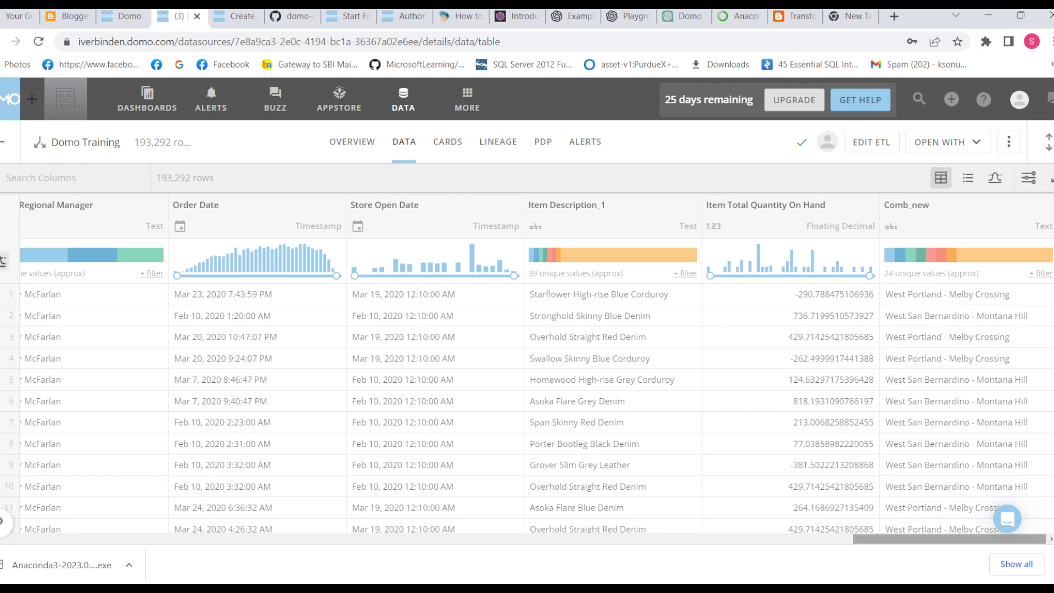
Step: Search the output dataset's columns for "store n" to examine the Store Name column
left_click_drag(949, 539, 86, 539)
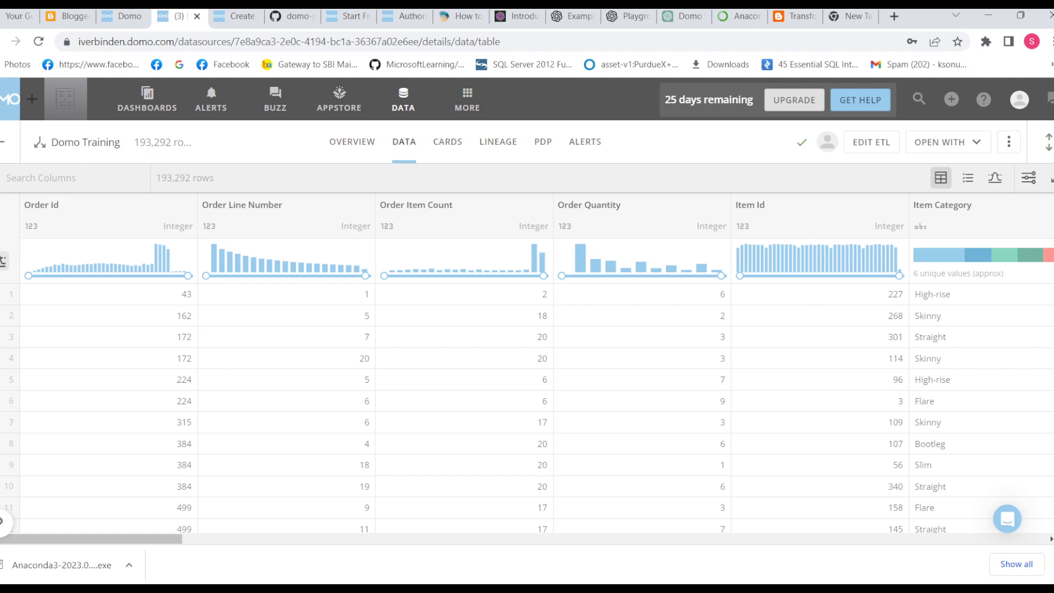
type("store")
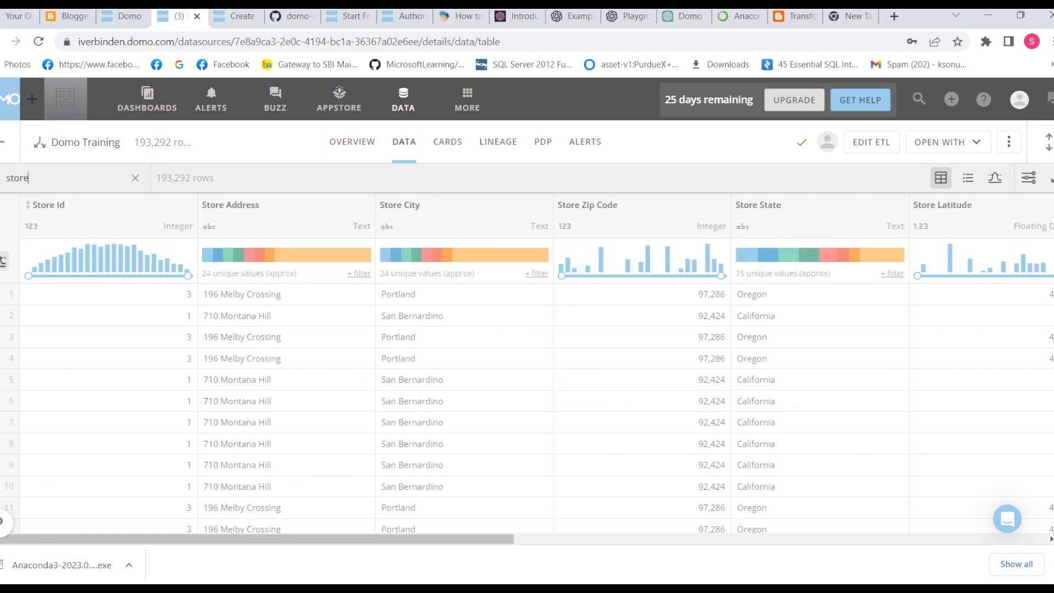
type(" n")
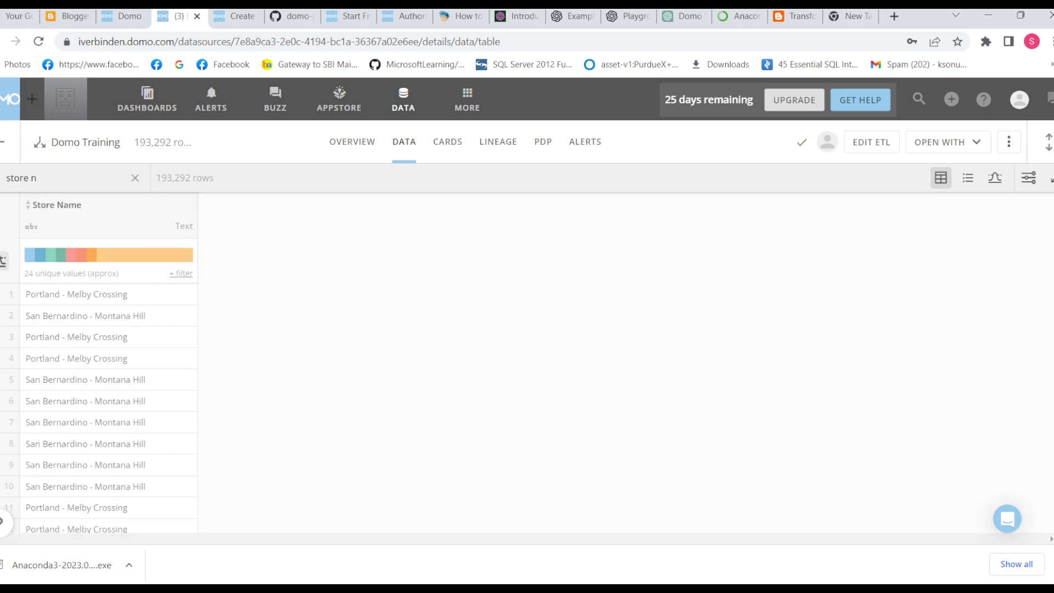